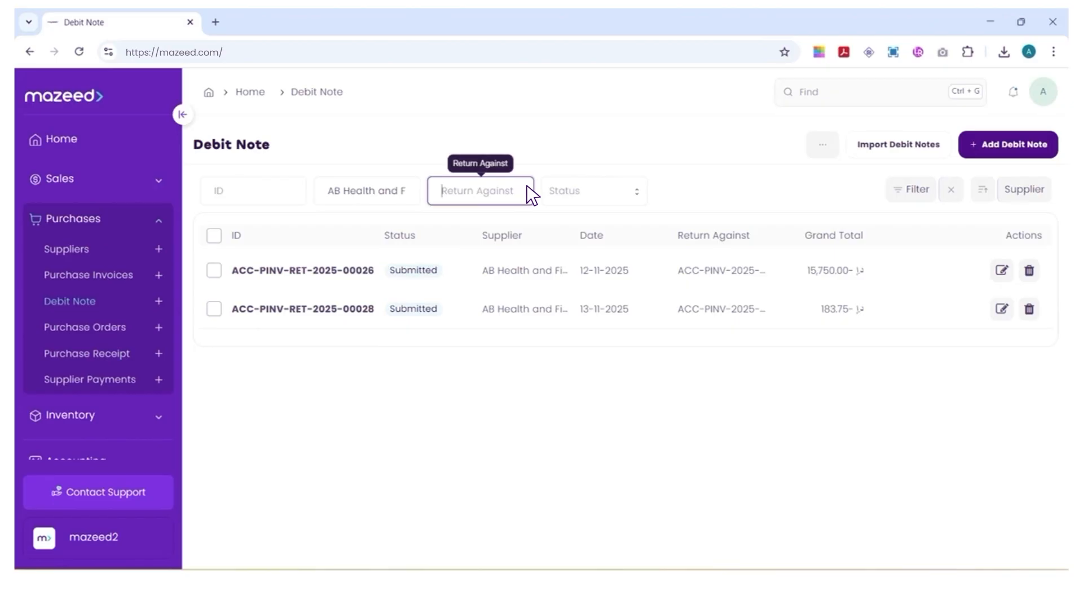
Browse the purchase invoices offered by the Return Against filter and the options offered by the Status filter.
scroll(531, 276, "down", 3)
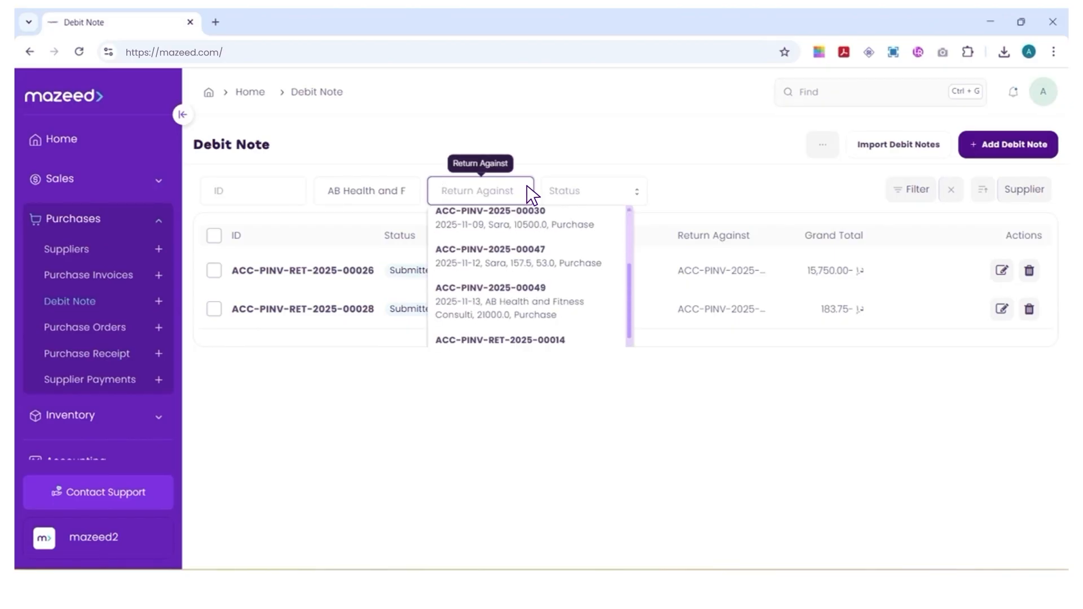
scroll(530, 276, "up", 3)
left_click(594, 191)
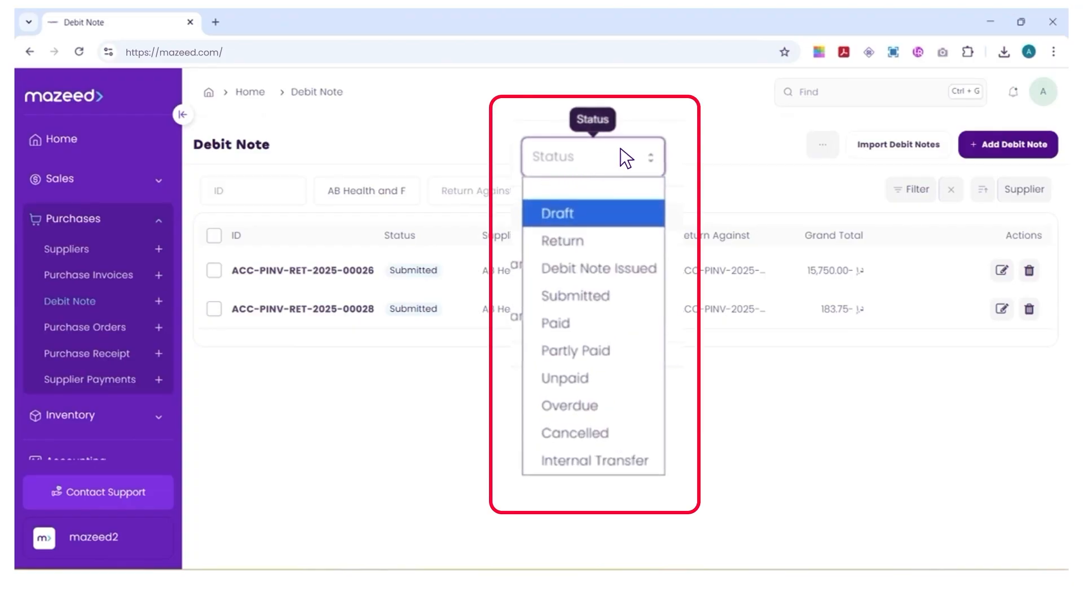
key("Down")
key("Down")
key("Down")
key("Down")
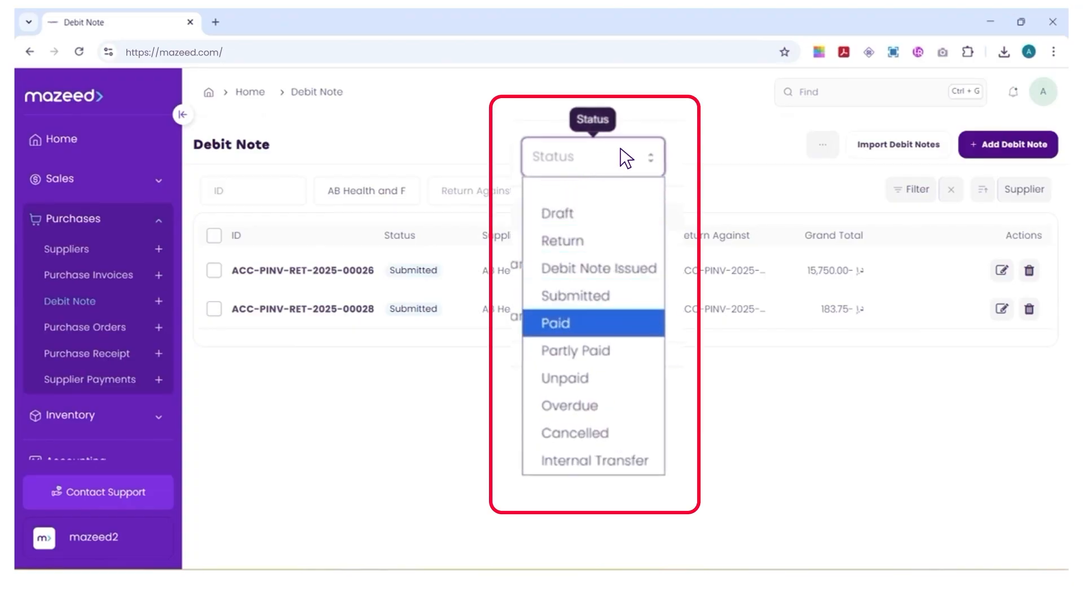
key("Down")
key("Up")
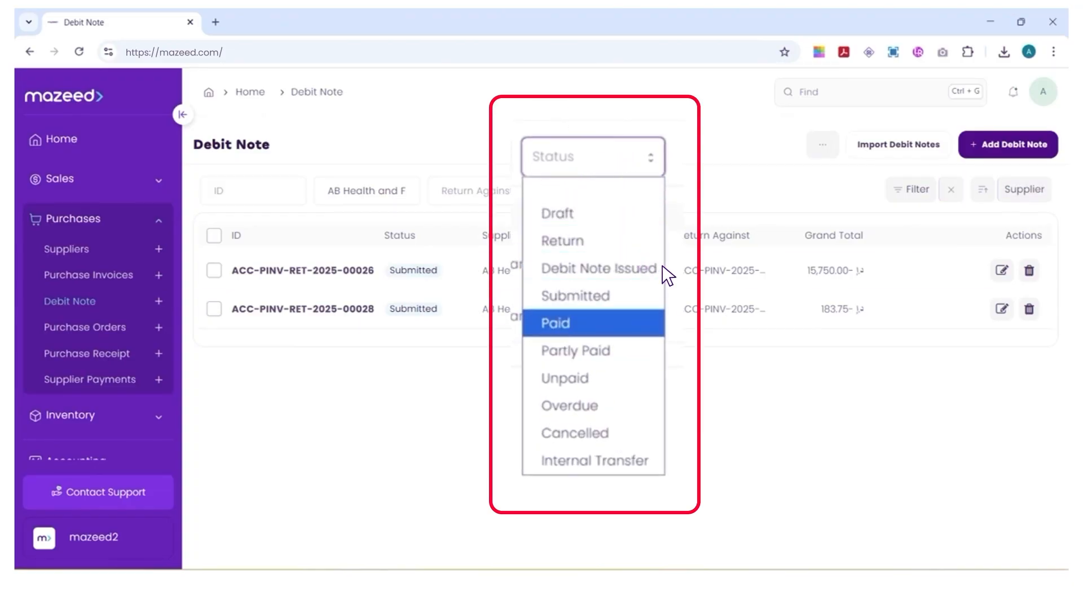
left_click(663, 460)
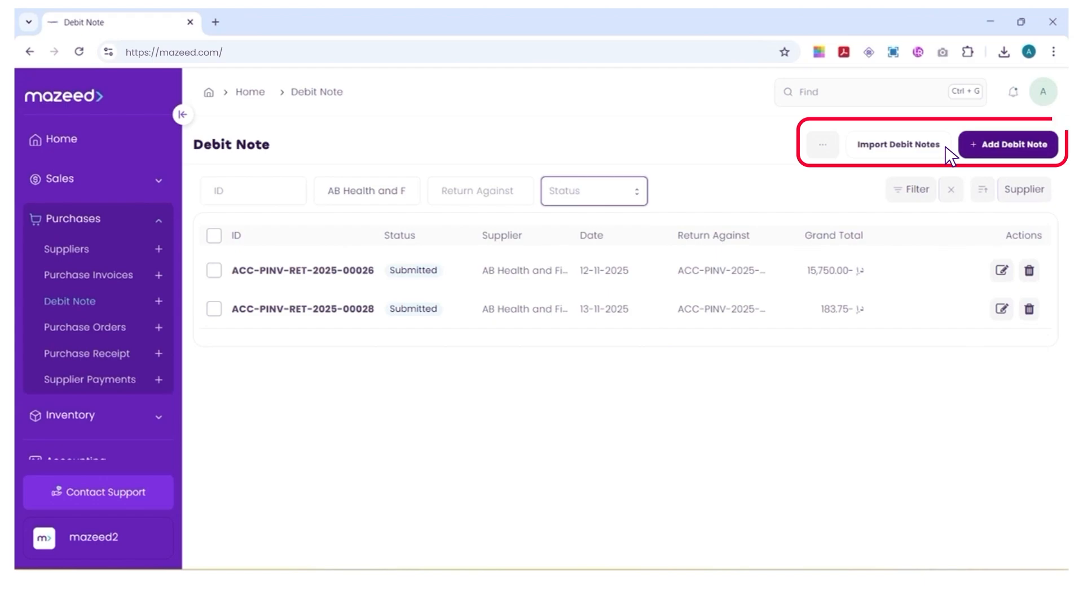
Add a new debit note for supplier AB Health and Fitness Consulti, returned against invoice ACC-PINV-2025-00048.
left_click(1028, 144)
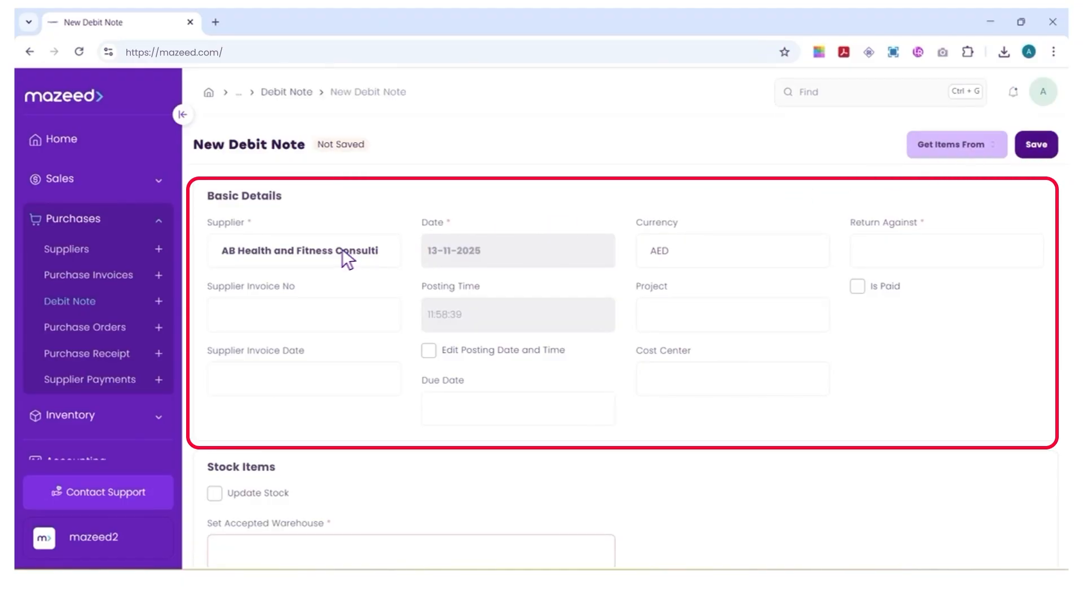
mouse_move(329, 250)
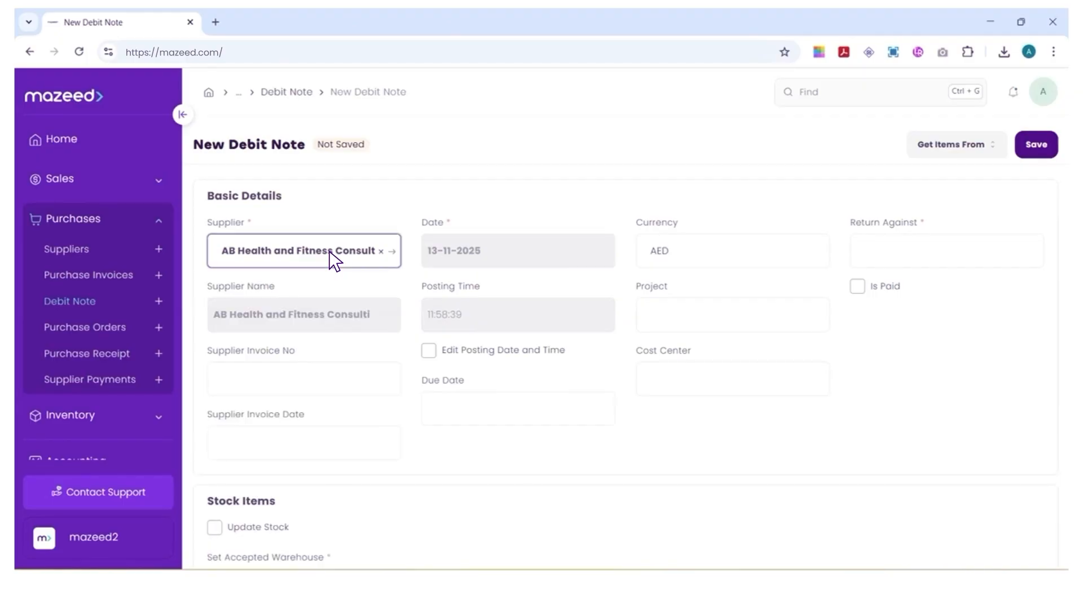
left_click(1010, 254)
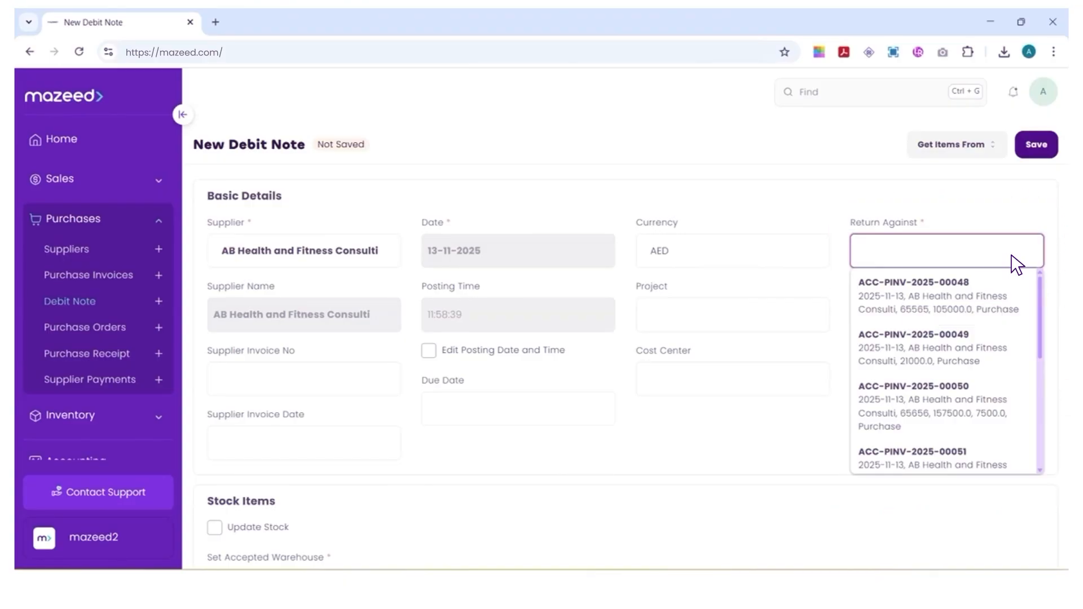
key("Return")
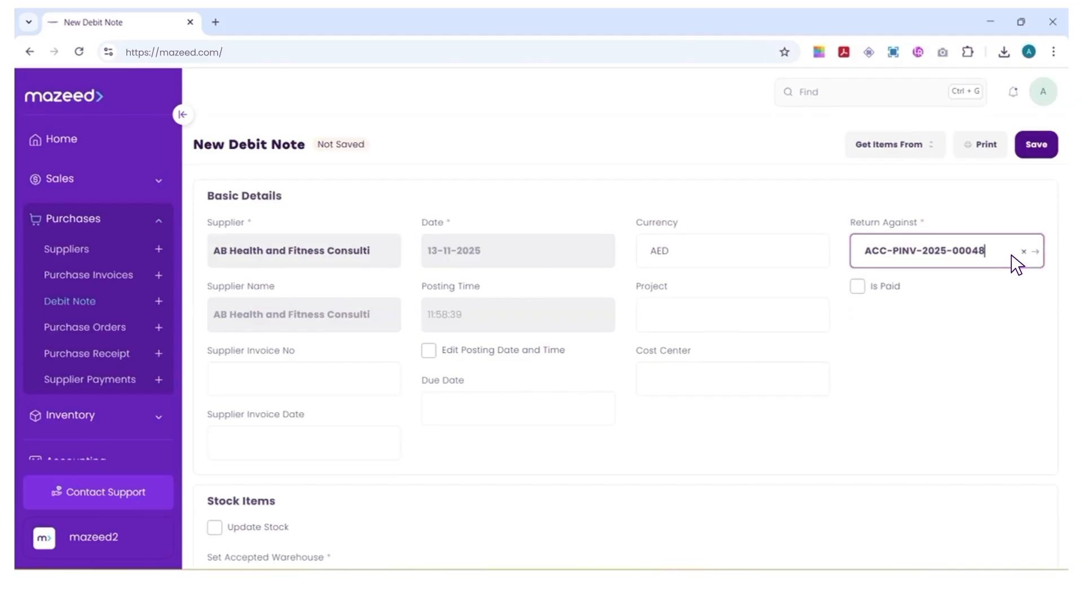
Review the new debit note's stock items and open the Purchase/Expense Invoice source for getting items.
scroll(1012, 254, "down", 2)
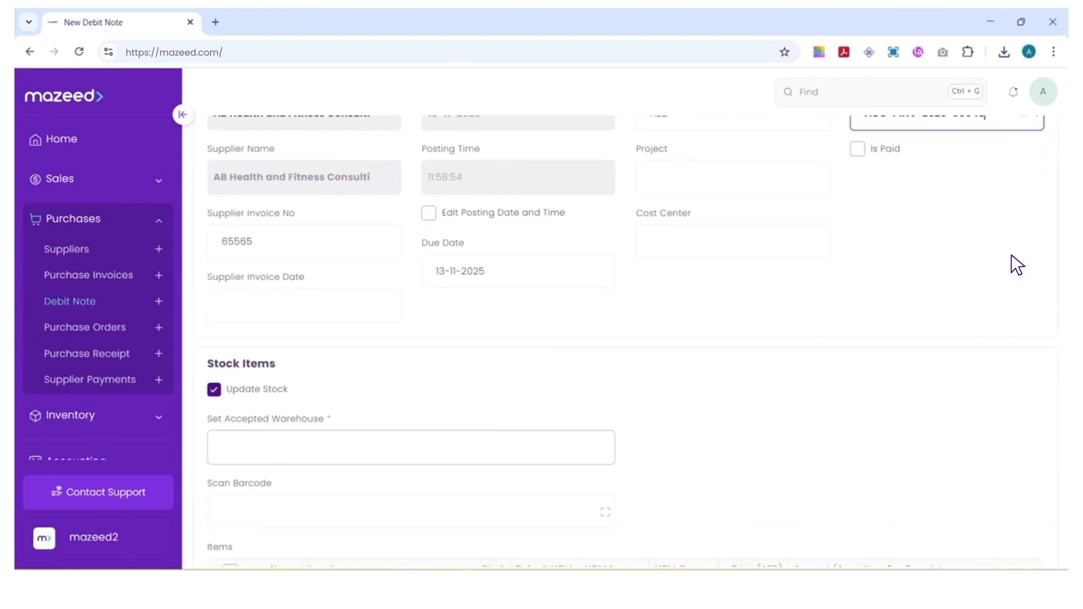
scroll(1016, 264, "down", 4)
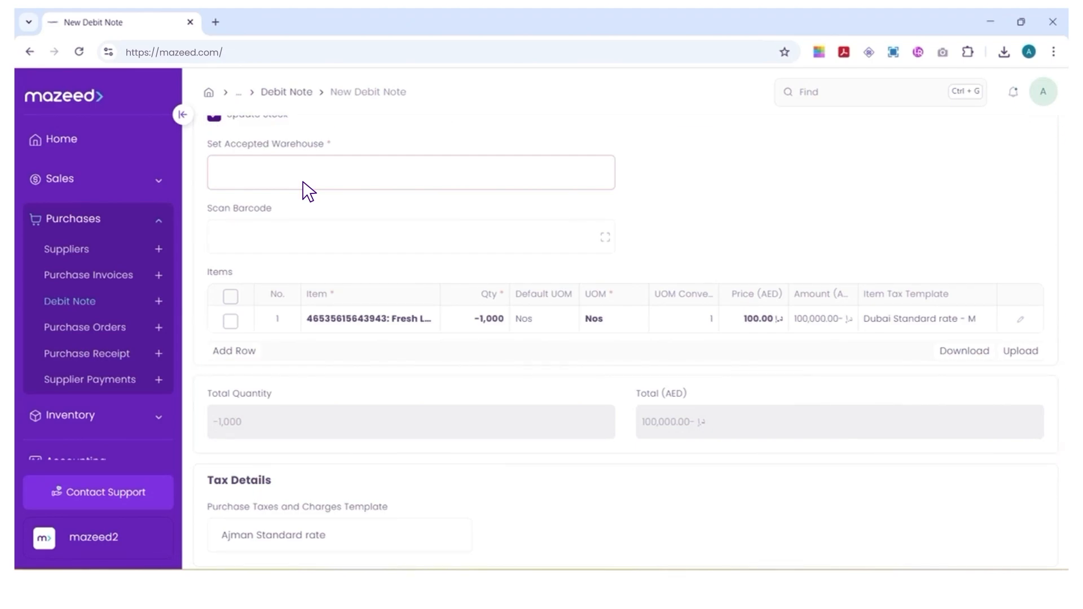
scroll(307, 190, "up", 6)
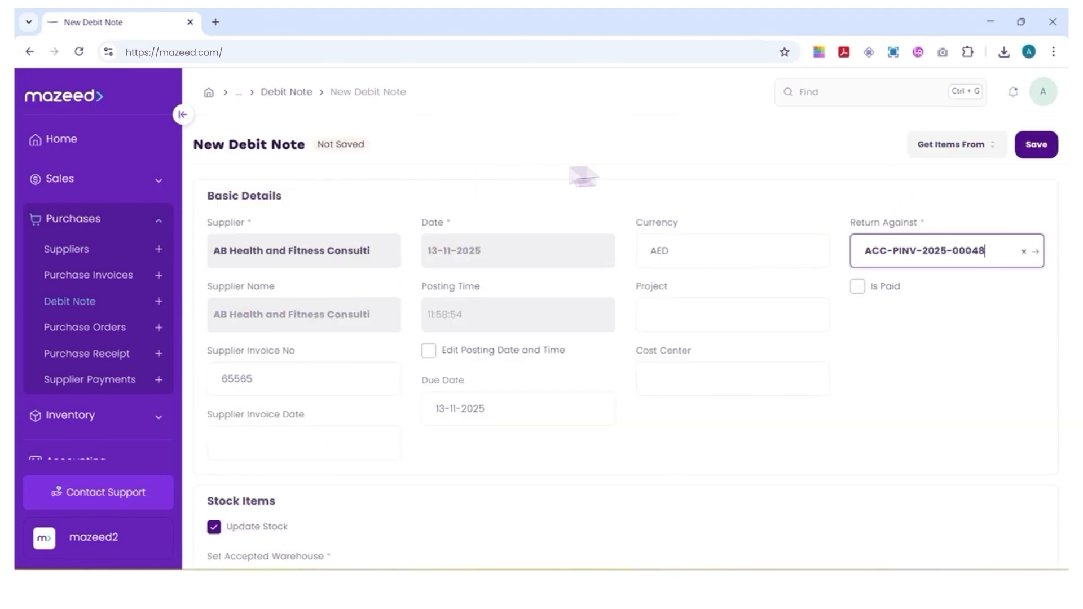
left_click(973, 145)
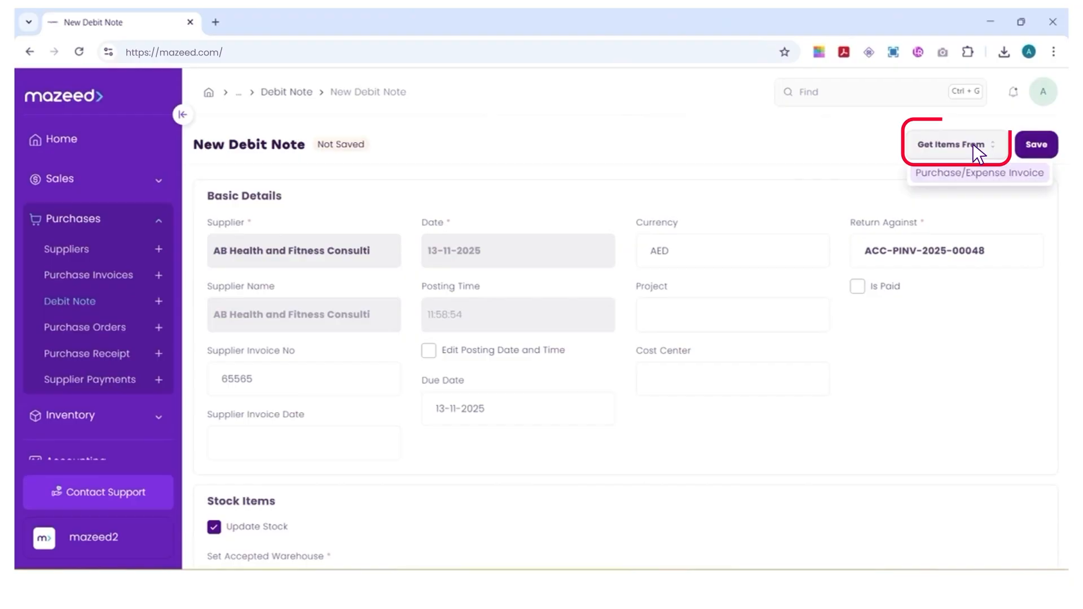
left_click(1015, 171)
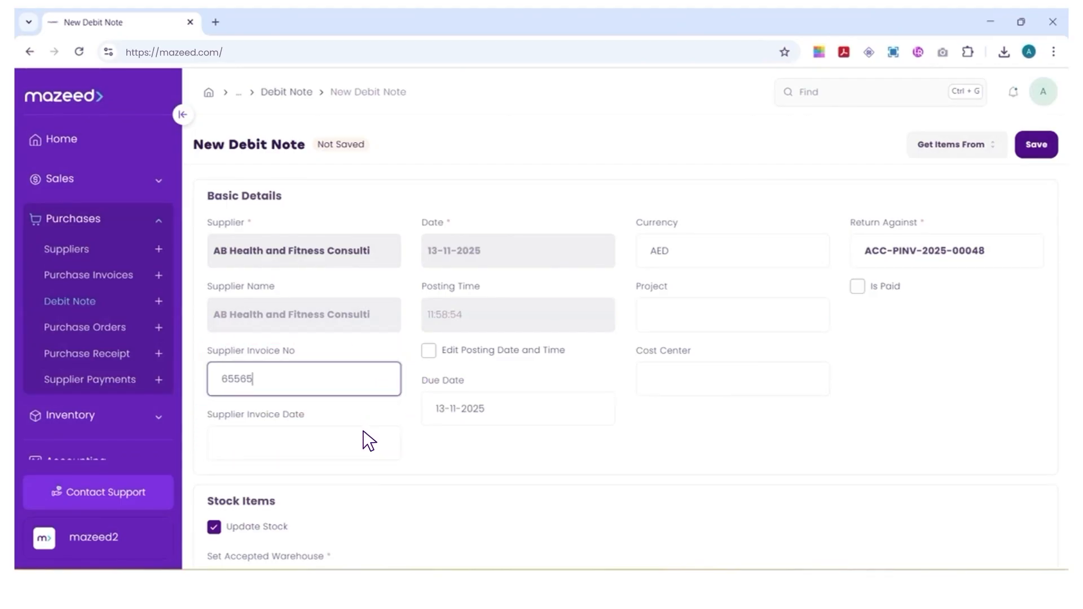
Complete the basic details with editable posting date and time, supplier invoice date 13-11-2025, project PROJ-0001 and cost center Sales department - M.
left_click(432, 349)
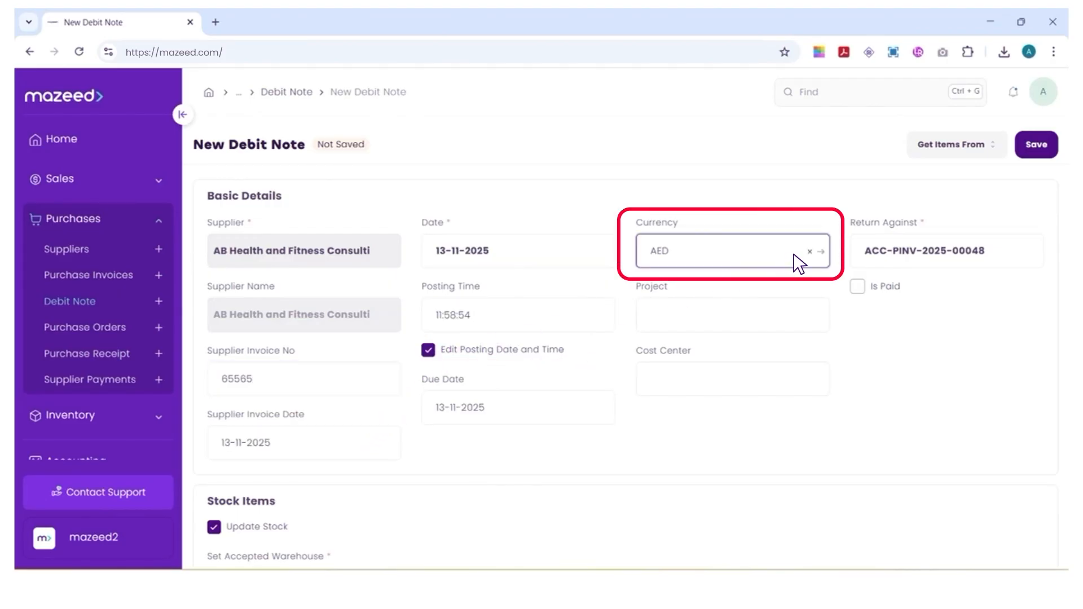
left_click(794, 308)
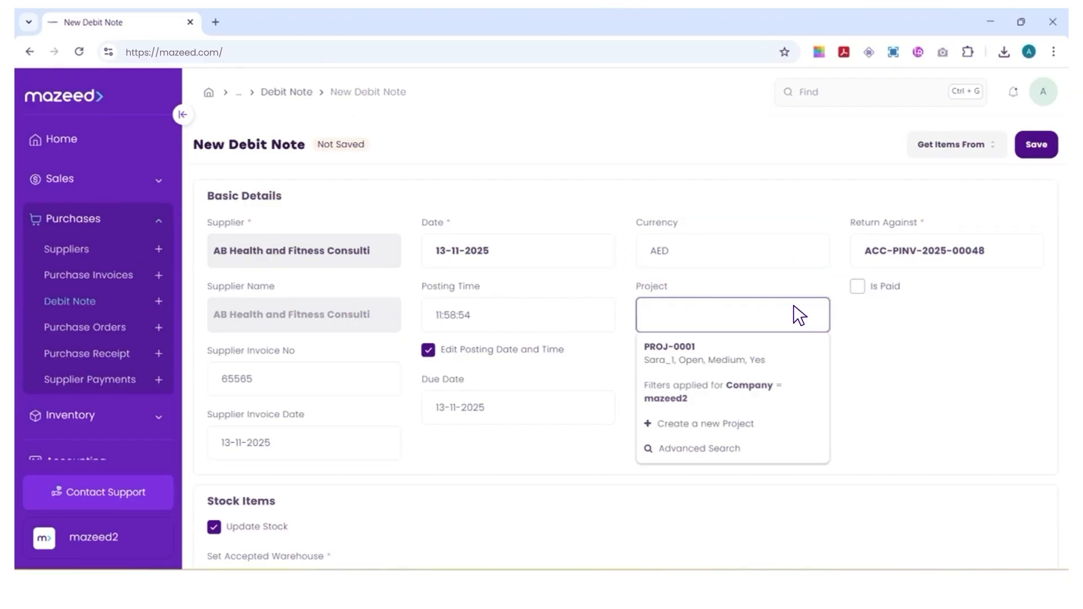
key("Tab")
key("Tab")
Try marking the debit note as paid from Bank Account - M with a paid amount of 5000.
left_click(857, 287)
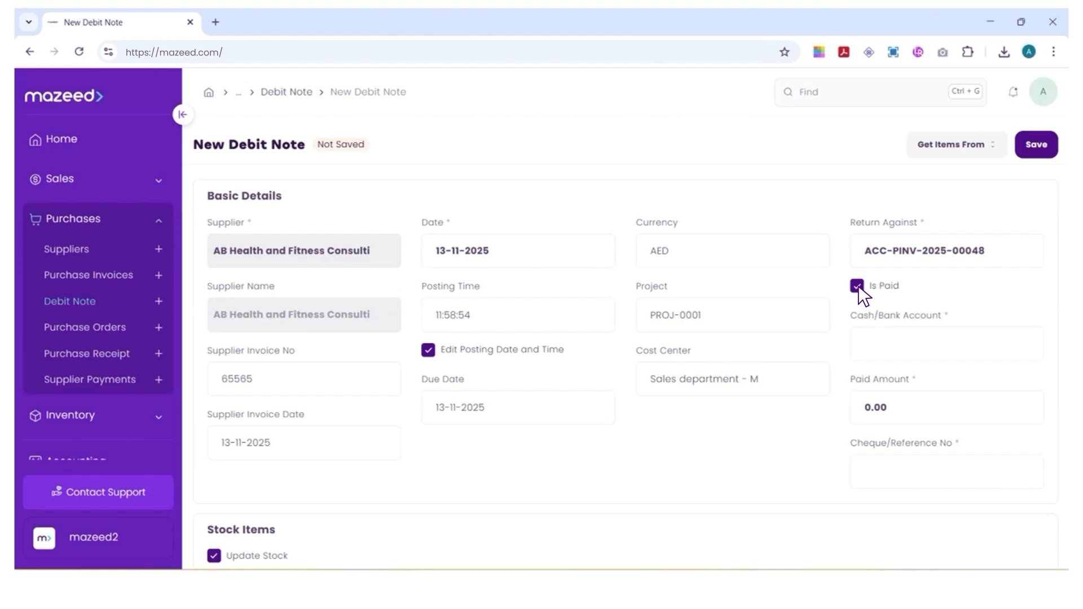
left_click(859, 341)
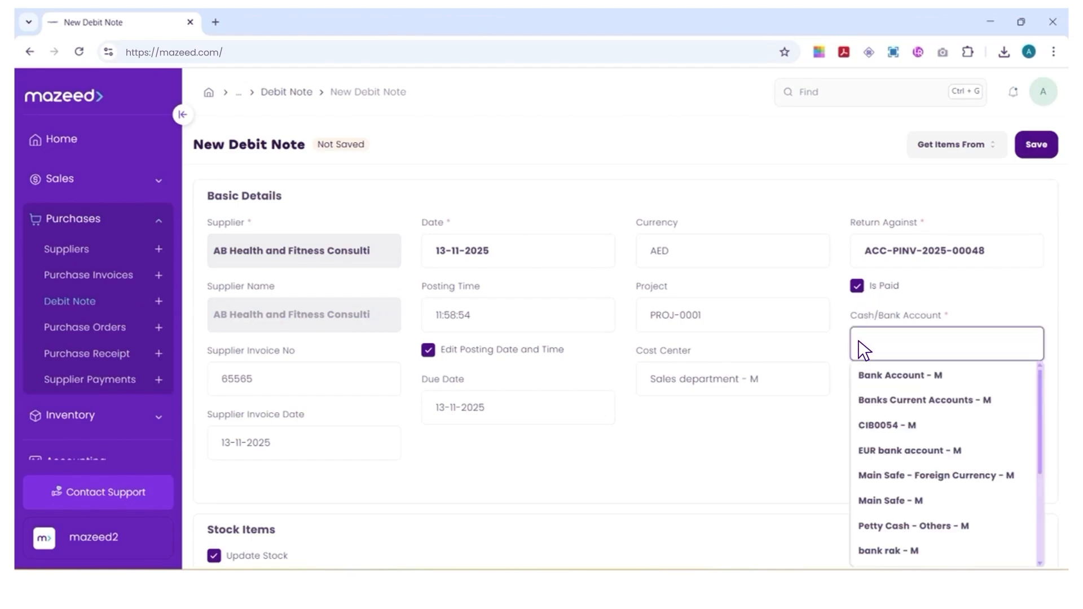
key("Return")
key("Tab")
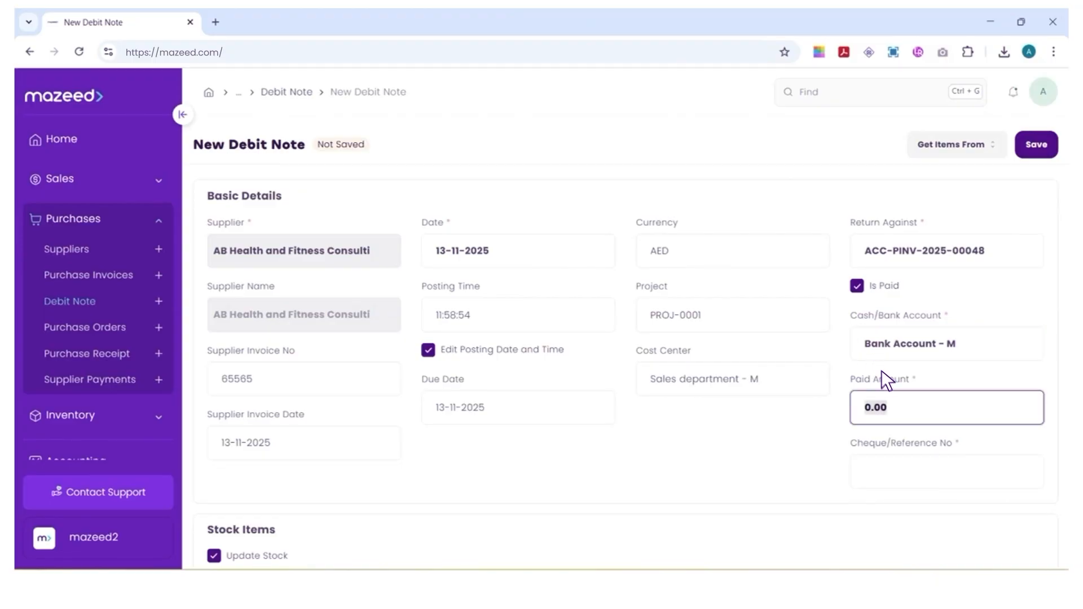
type("5")
type("000")
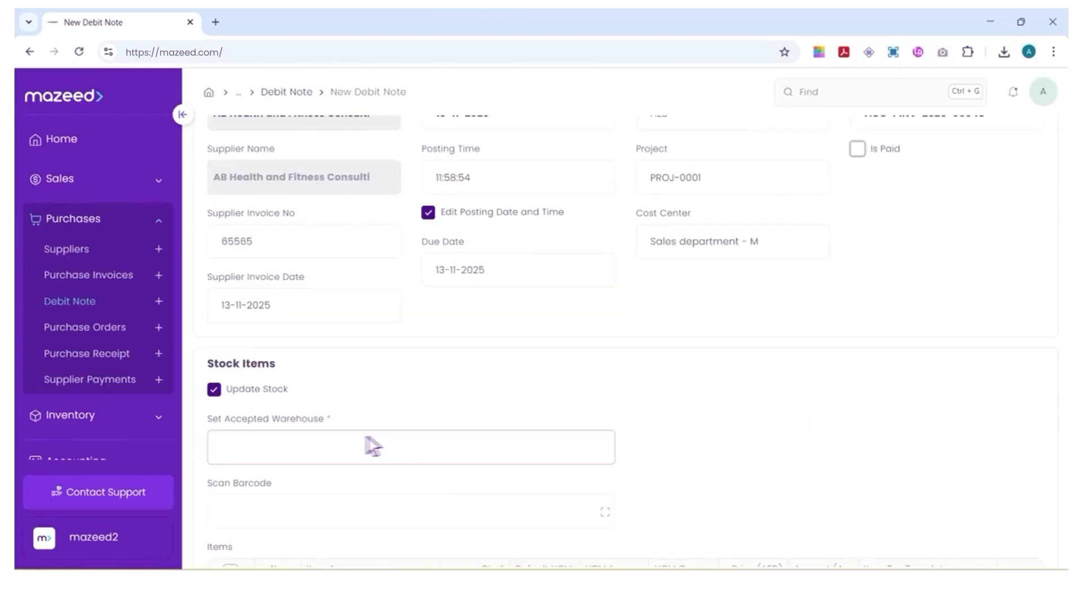
Set the accepted warehouse for the stock items to Goods In Transit - M.
left_click(276, 443)
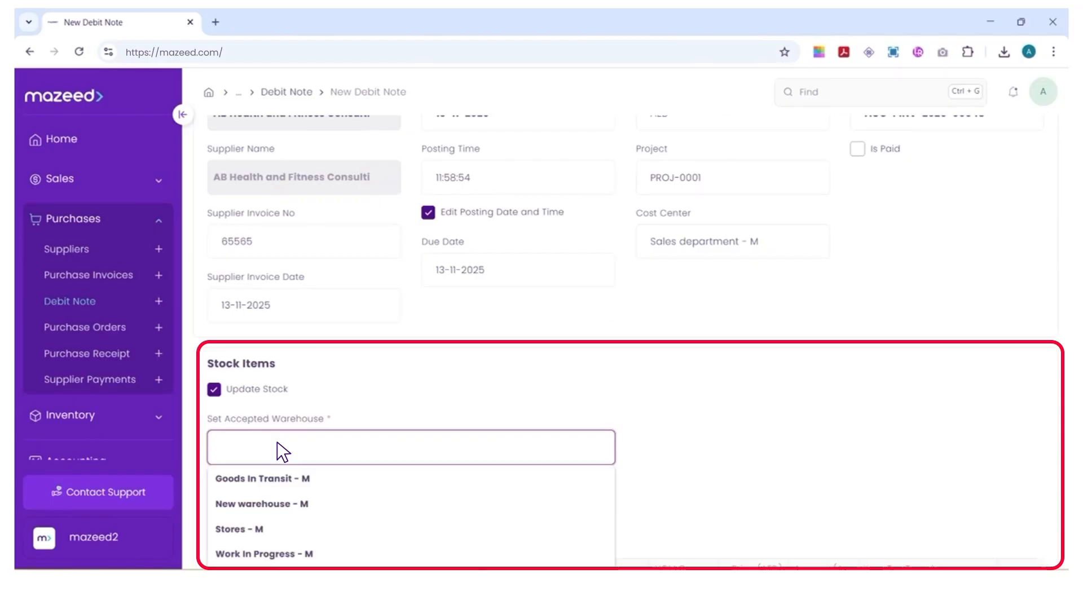
key("Return")
scroll(292, 430, "down", 1)
scroll(292, 419, "down", 1)
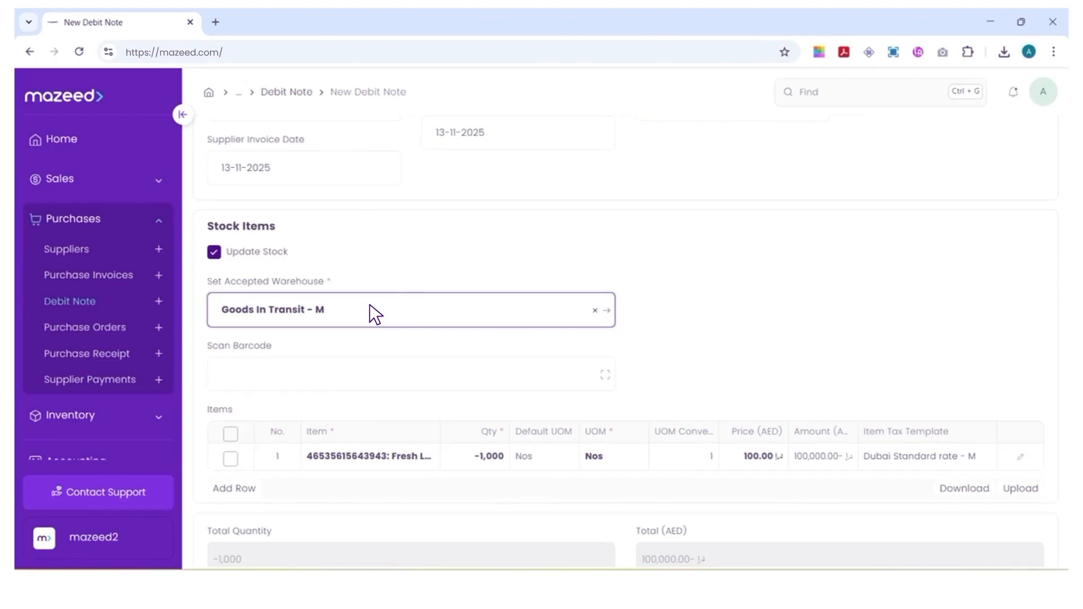
Review the item row, total quantity and amount, tax details, additional discount and grand total of the debit note.
scroll(370, 305, "down", 1)
left_click(303, 478)
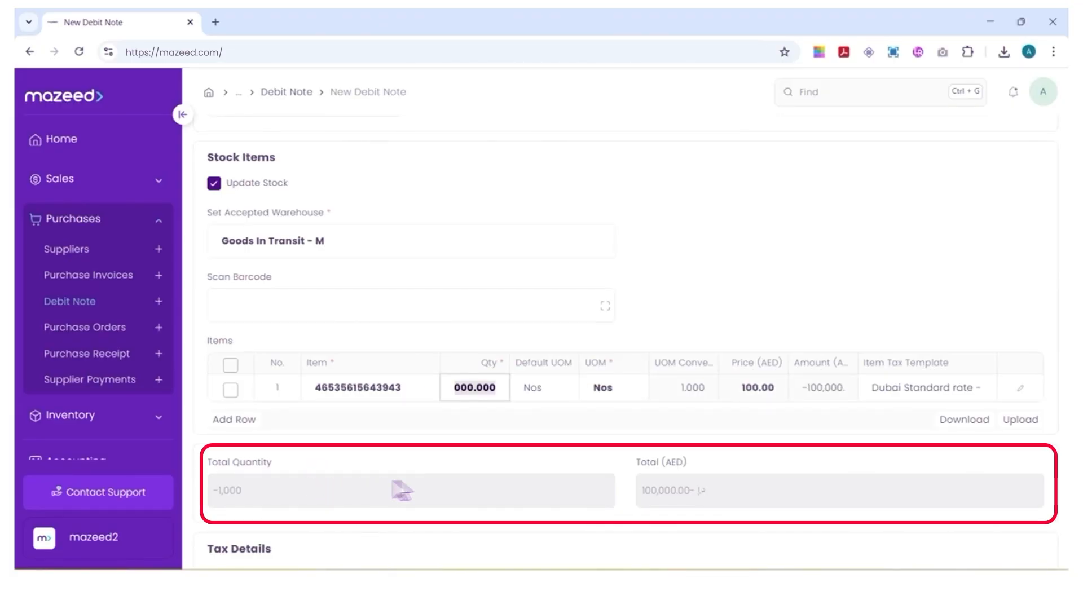
left_click(732, 480)
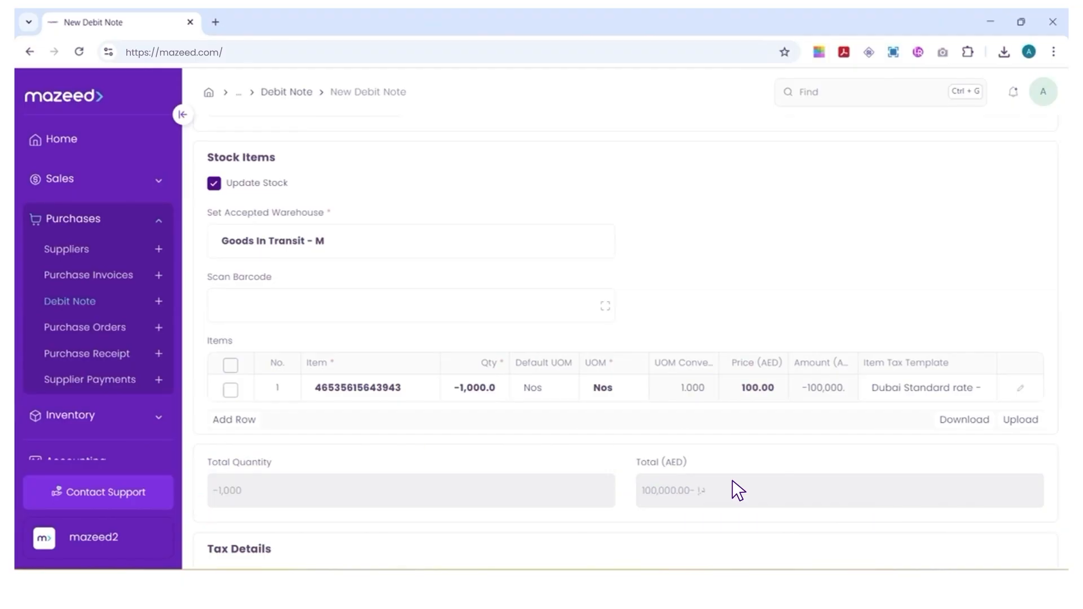
scroll(732, 480, "down", 10)
scroll(731, 480, "up", 12)
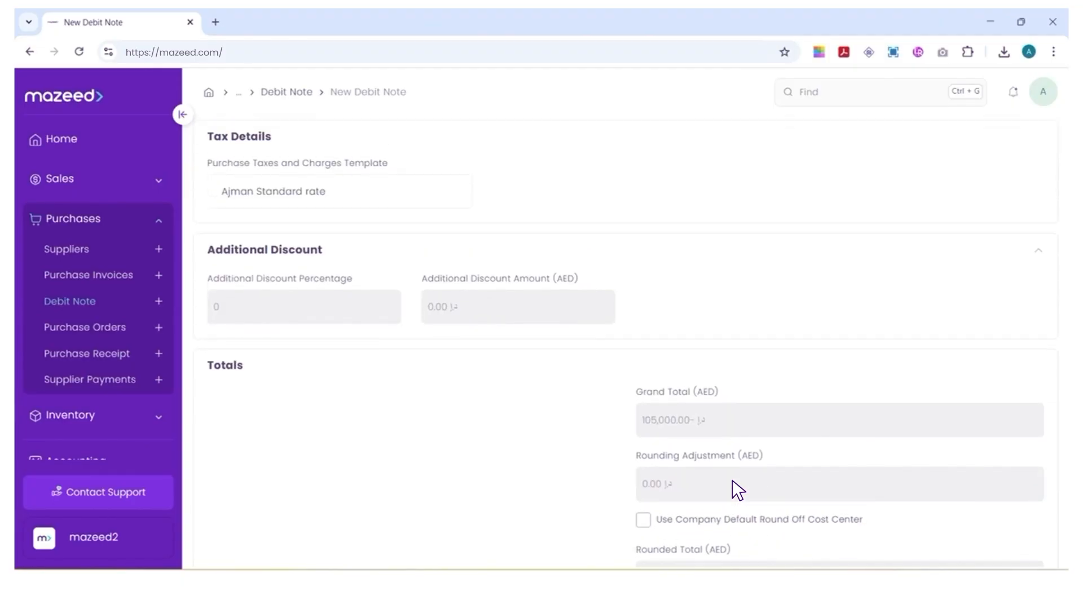
Save the new debit note and permanently submit it.
scroll(732, 480, "up", 4)
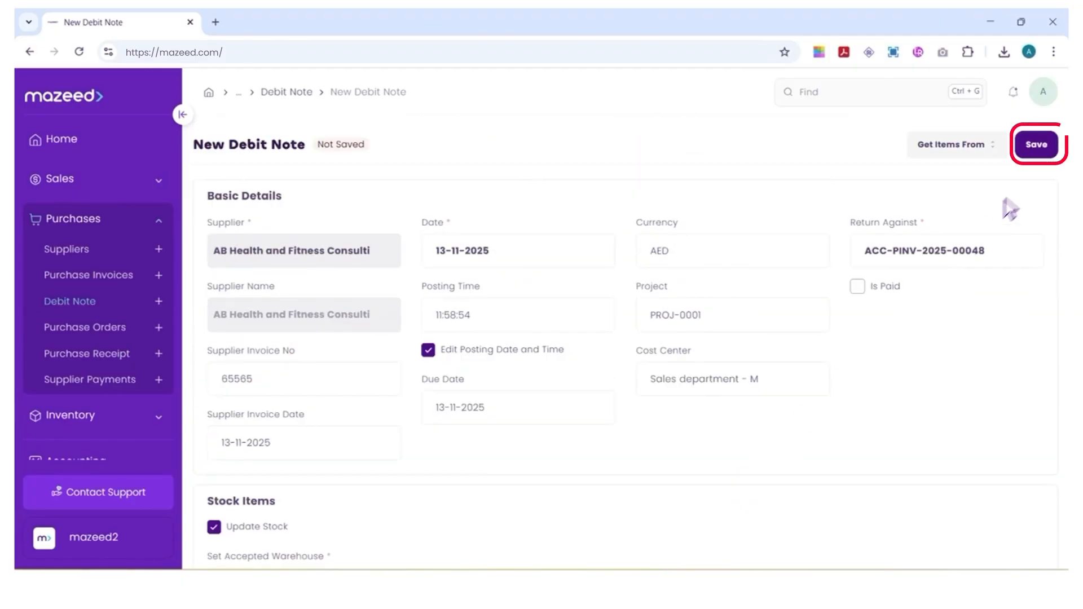
left_click(1049, 153)
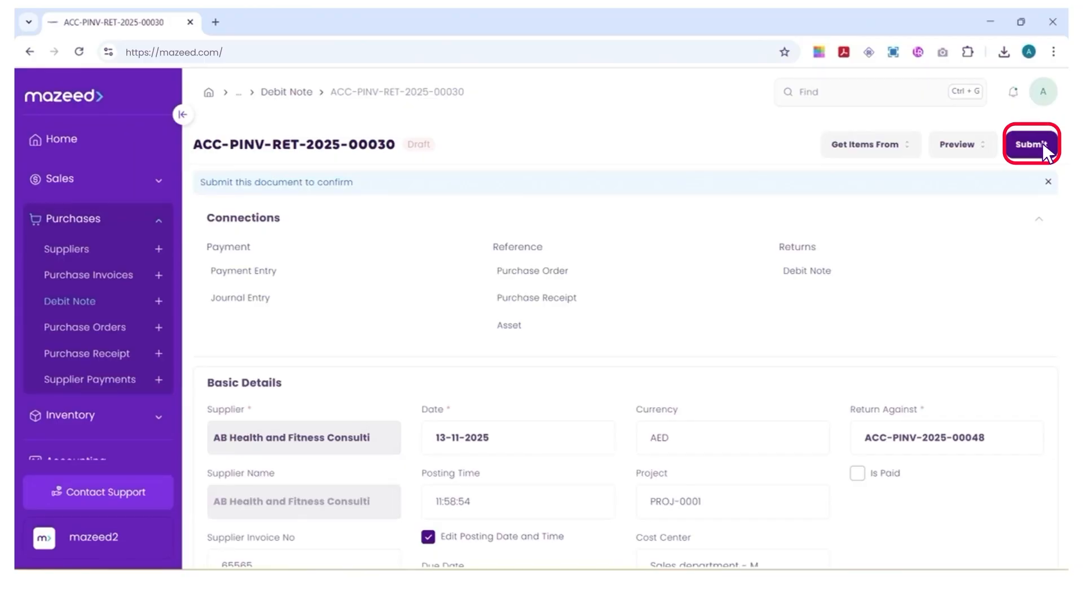
left_click(1042, 143)
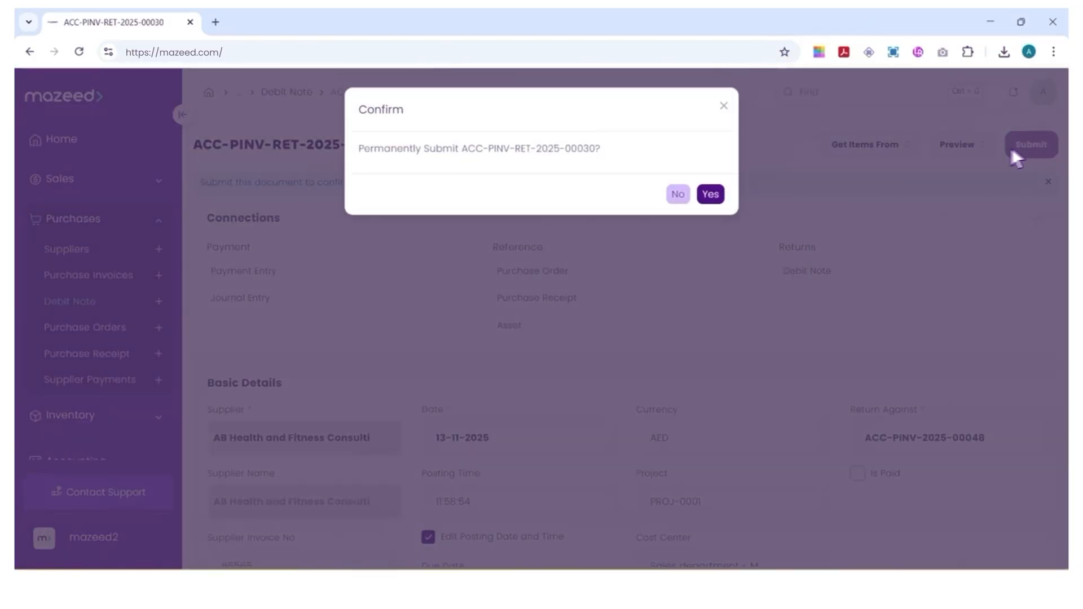
left_click(709, 194)
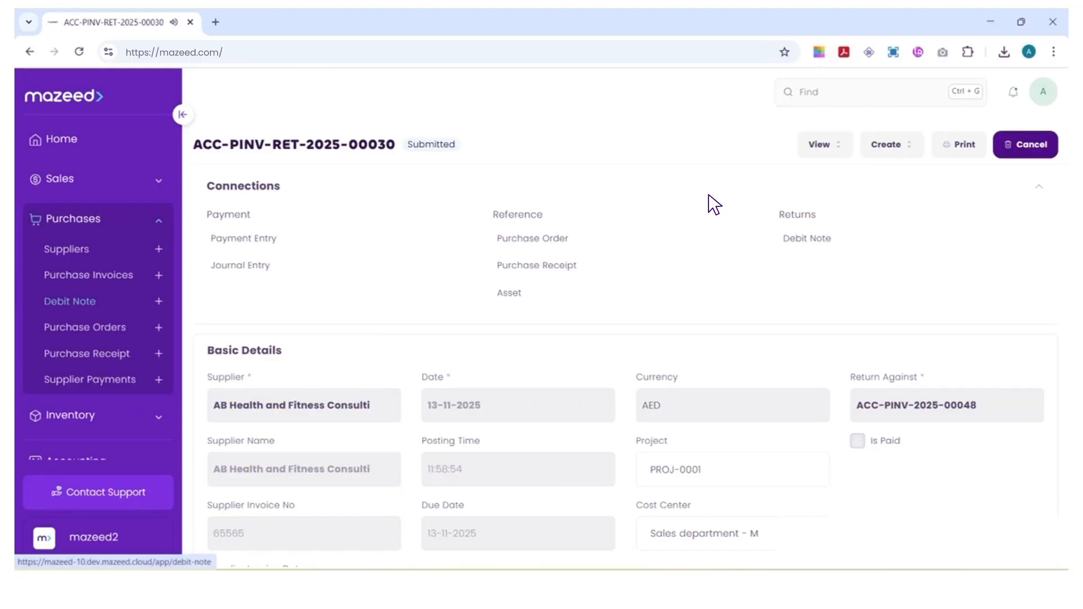
Return to the debit note list and start a debit note import with the import type Insert New Records.
left_click(70, 302)
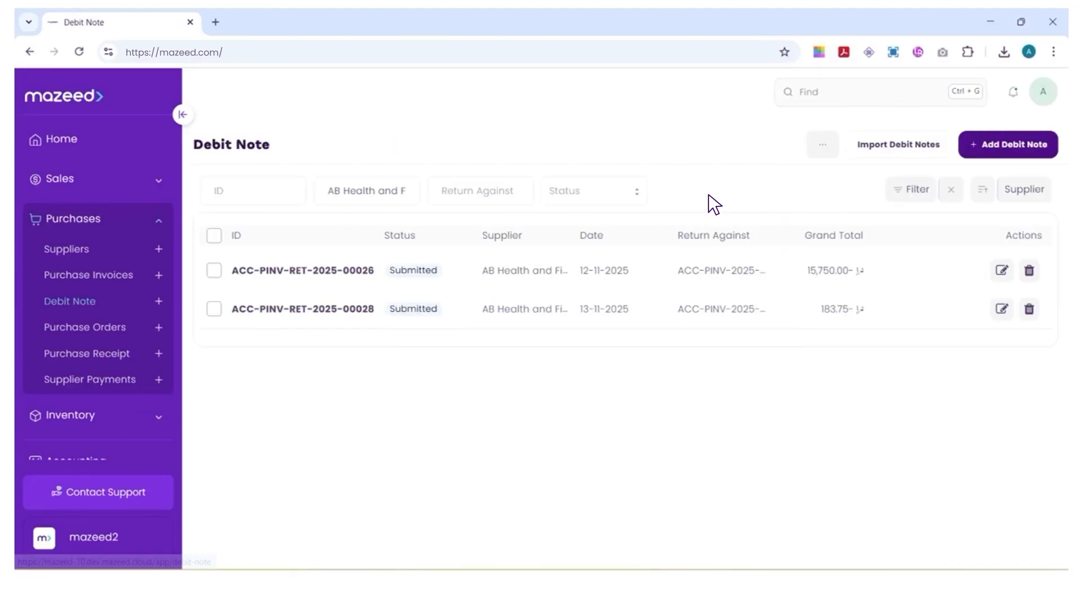
left_click(939, 148)
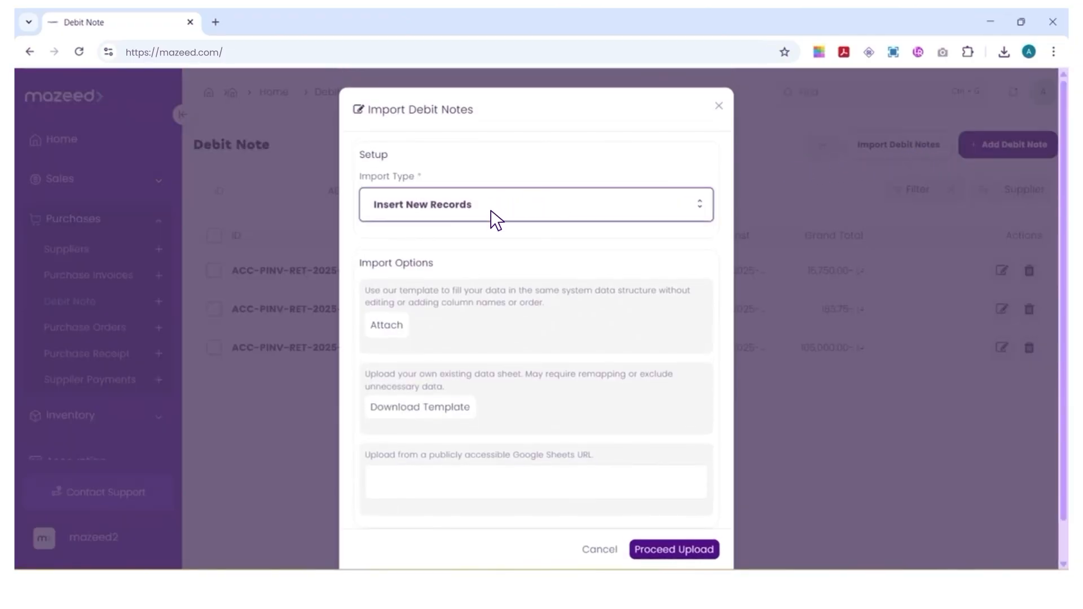
left_click(495, 220)
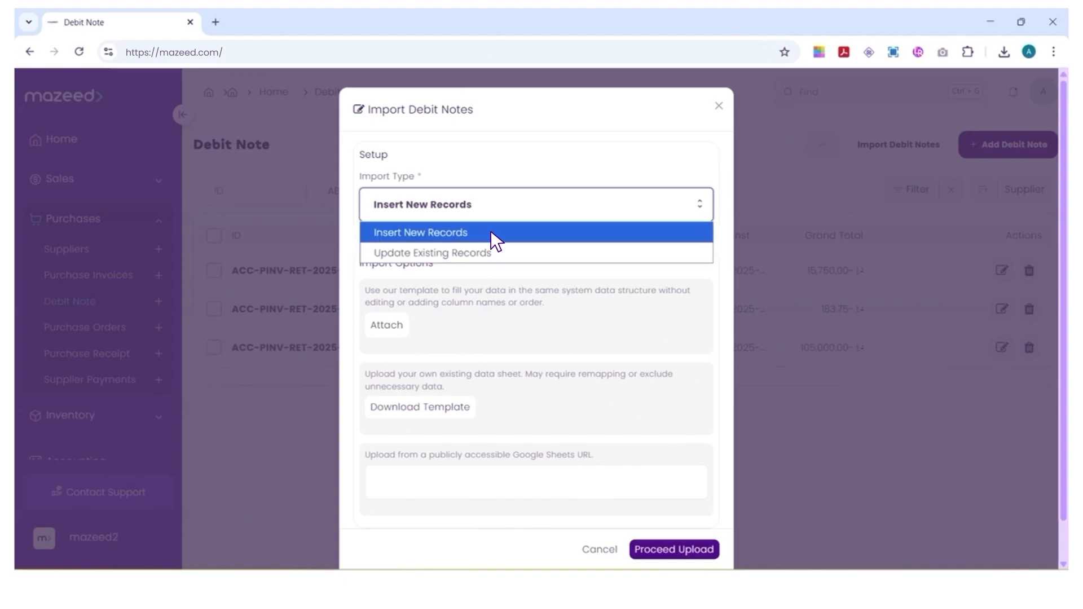
left_click(490, 230)
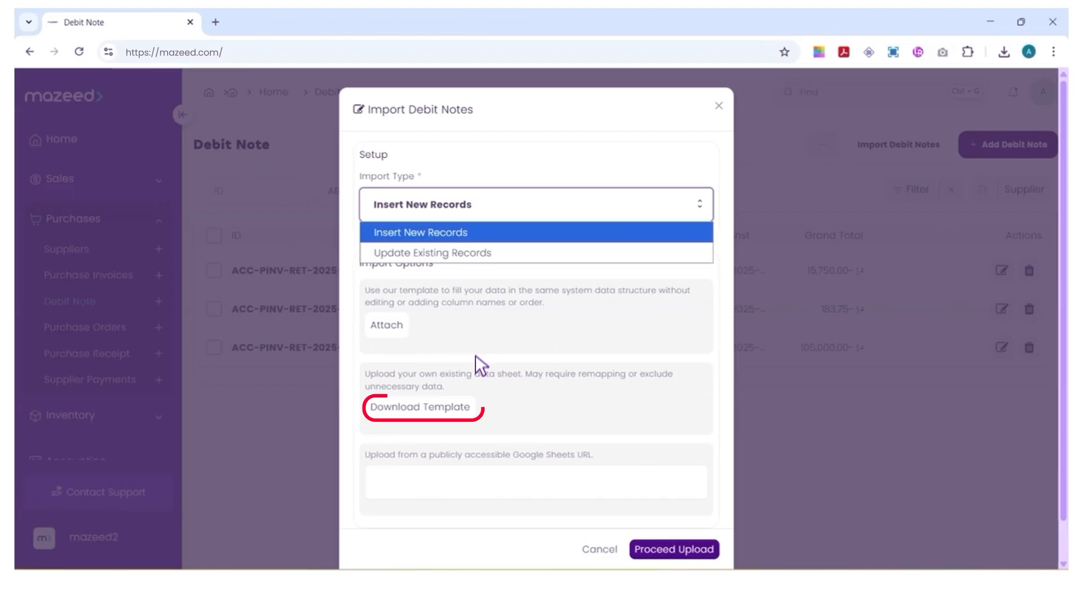
Download the debit note import template as an Excel file with export type 5 Records and save it in Downloads.
left_click(470, 410)
left_click(468, 178)
left_click(468, 178)
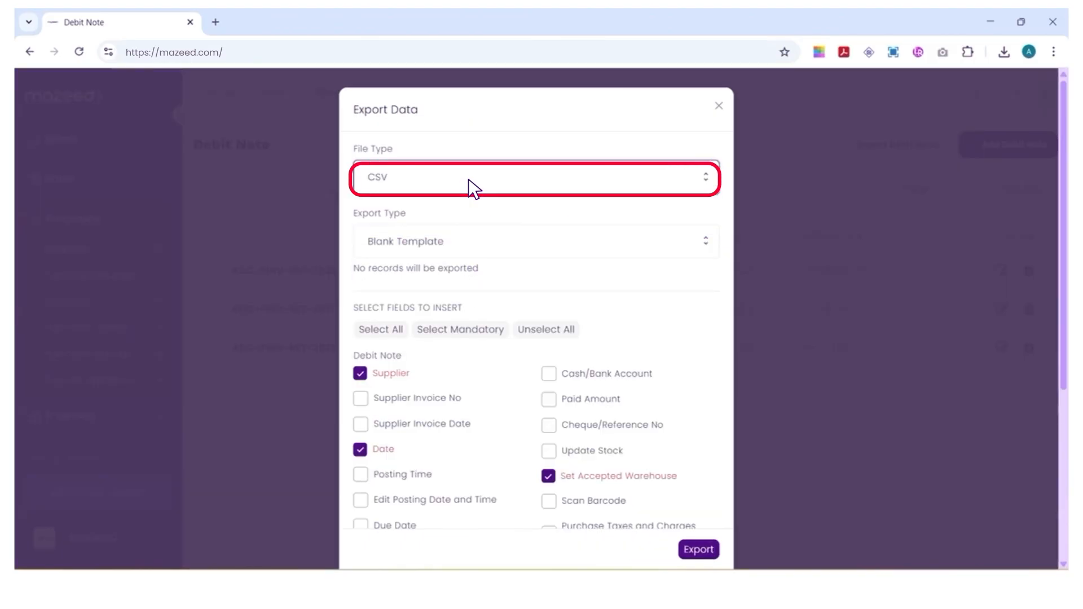
key("Down")
left_click(468, 236)
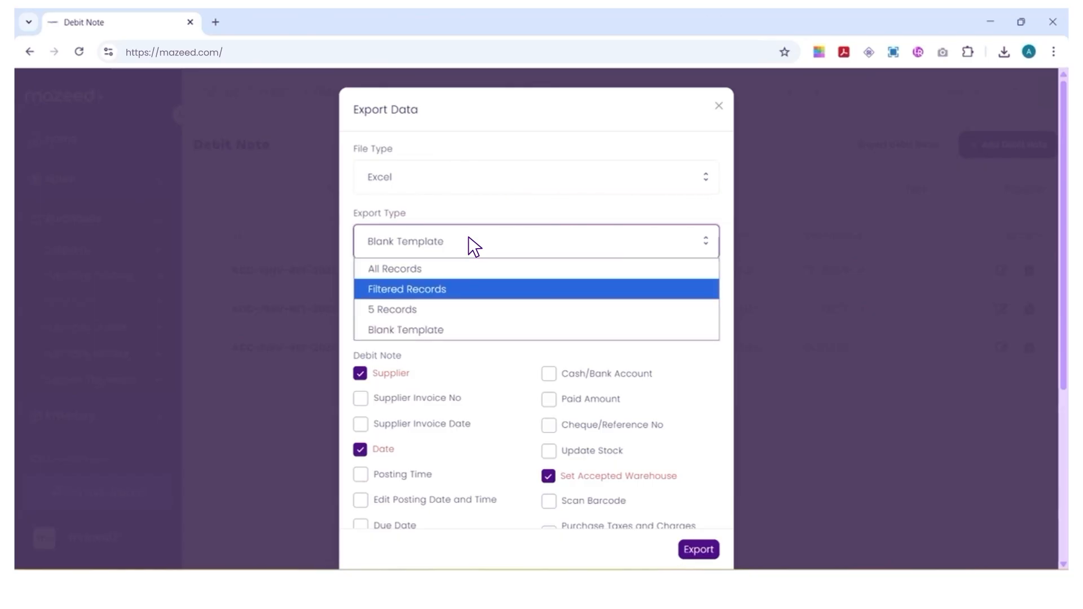
left_click(468, 236)
scroll(468, 236, "down", 1)
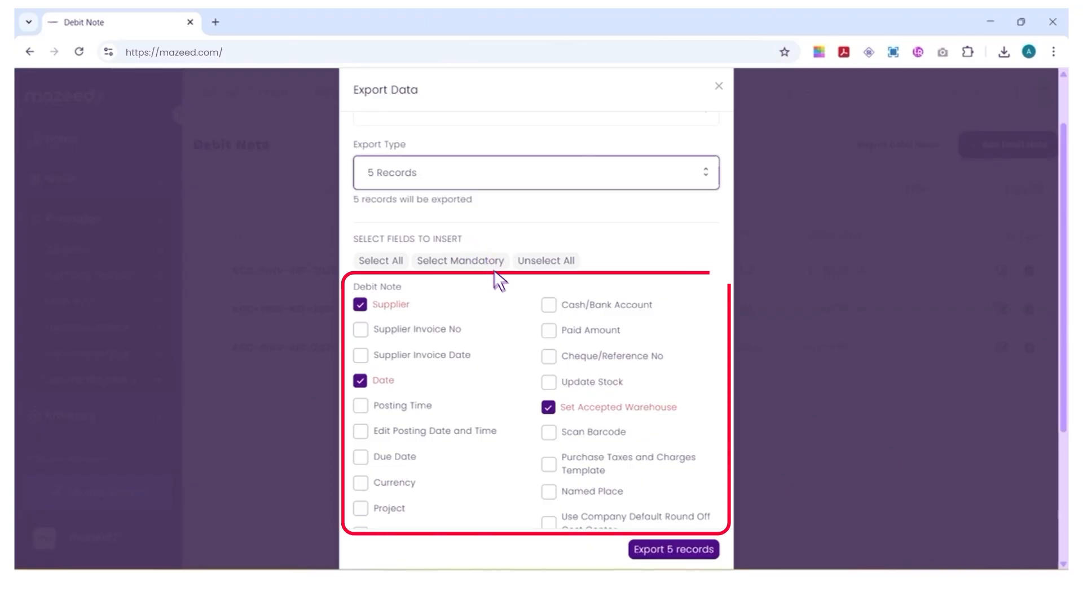
left_click(699, 545)
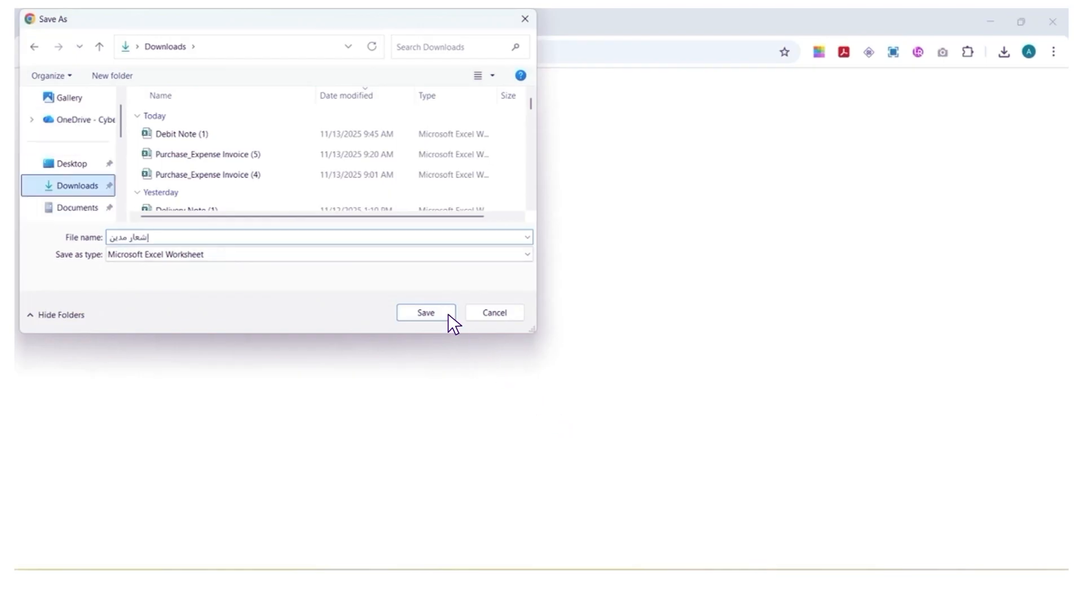
left_click(448, 313)
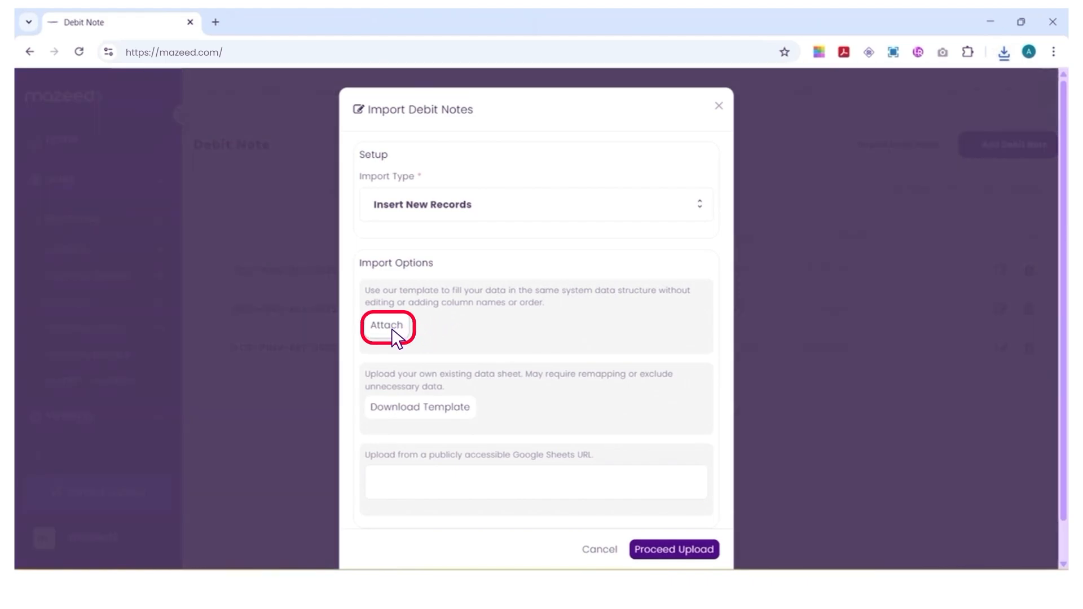
Attach Debit Note (1).xlsx from the device's Downloads folder to the debit note import and proceed with the upload.
left_click(389, 326)
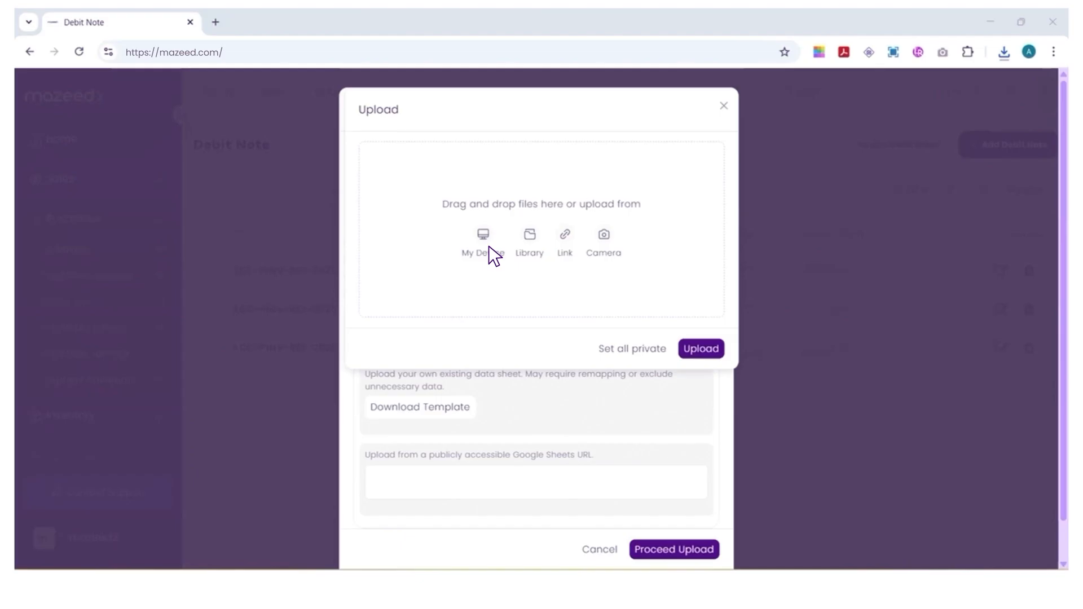
left_click(488, 246)
key("shift+F10")
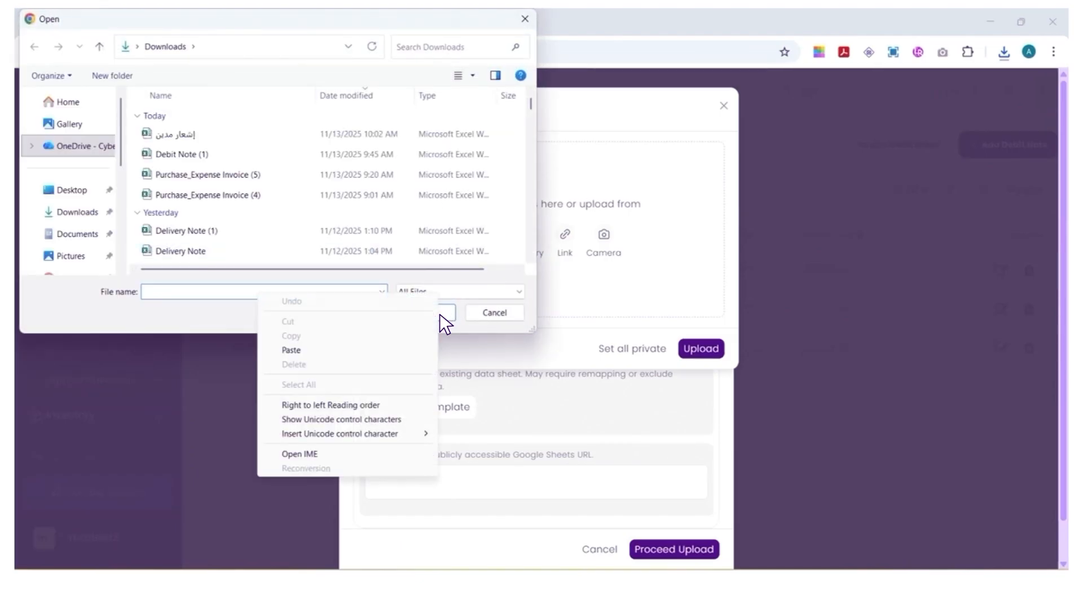
key("p")
left_click(439, 313)
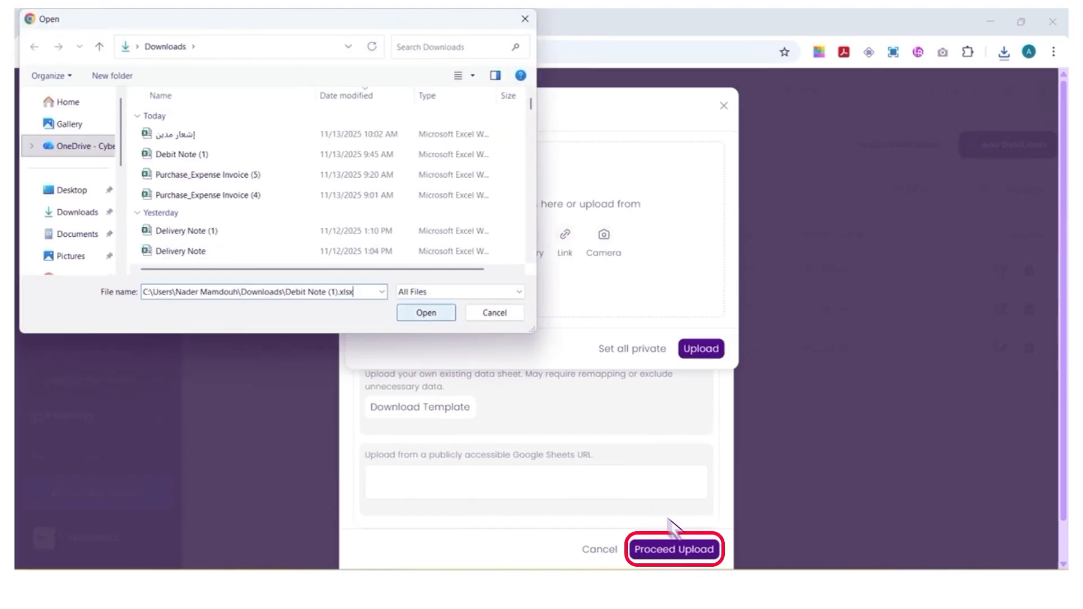
left_click(708, 554)
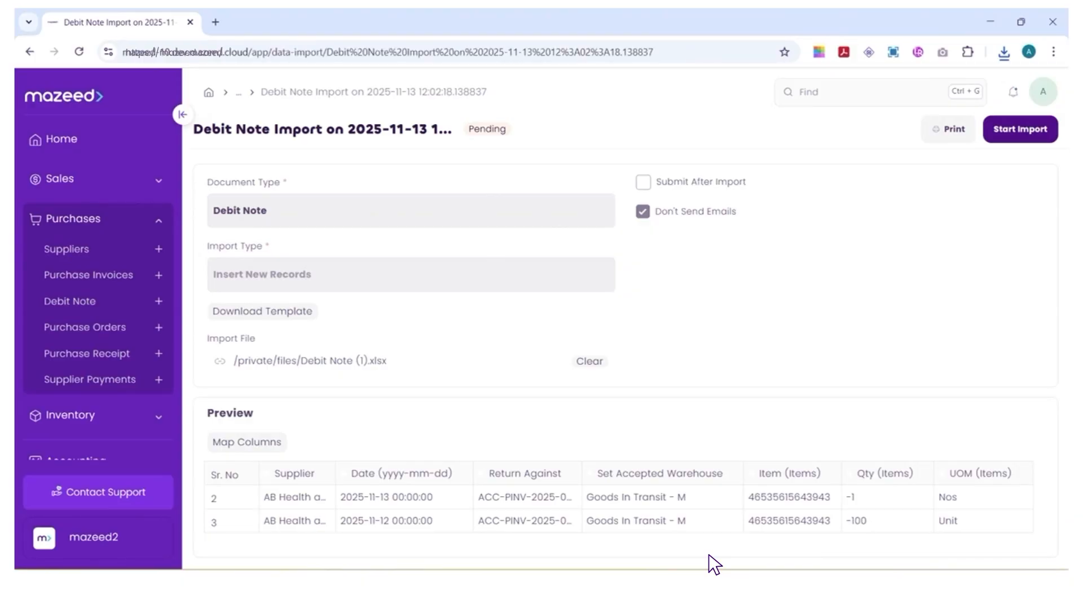
Enable Submit After Import for the uploaded debit notes and start the import.
left_click(644, 181)
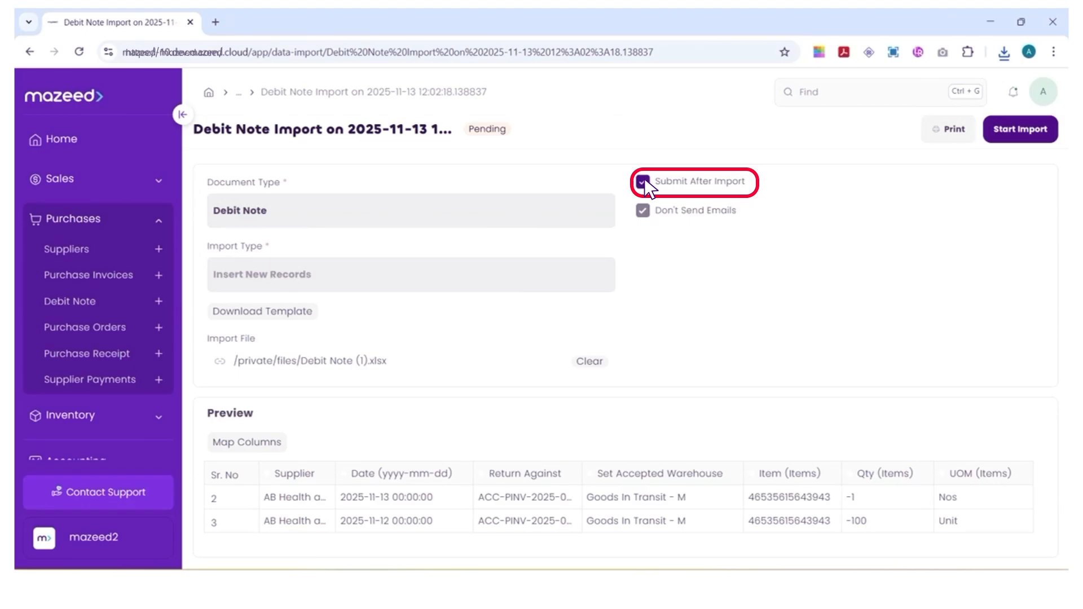
left_click(1042, 133)
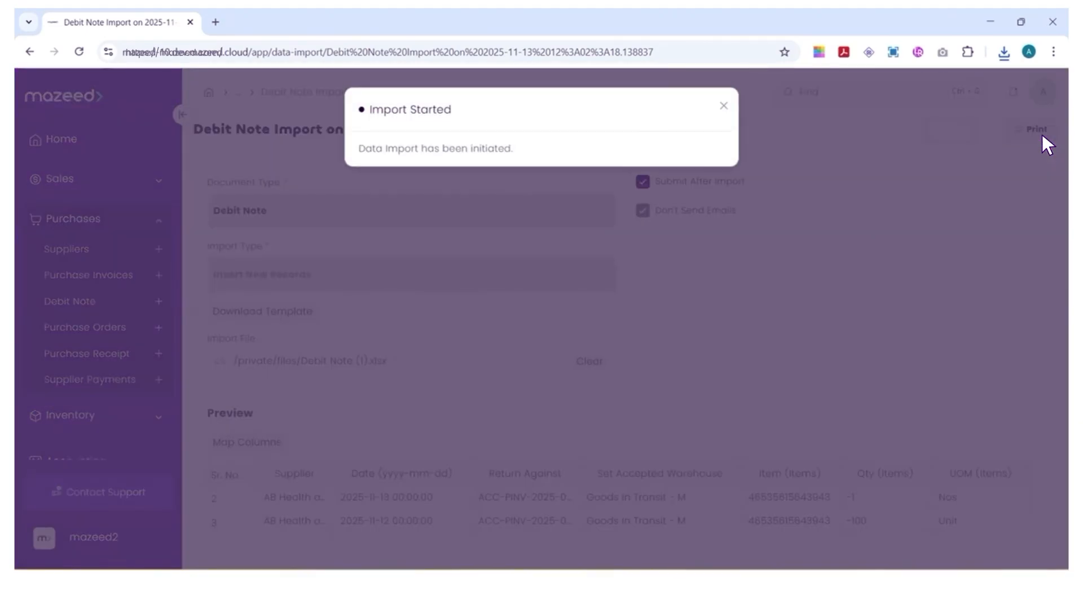